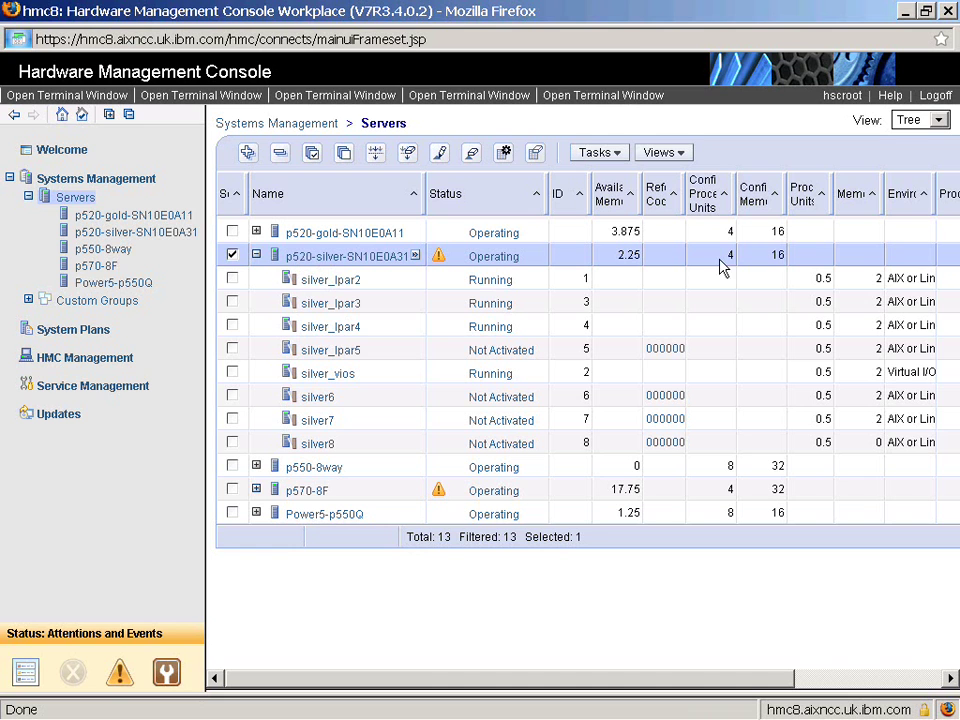
Step: Point out p520-silver's configured memory and silver_lpar2's partition ID, then open Shared Memory Pool Management
left_click_drag(771, 261, 803, 257)
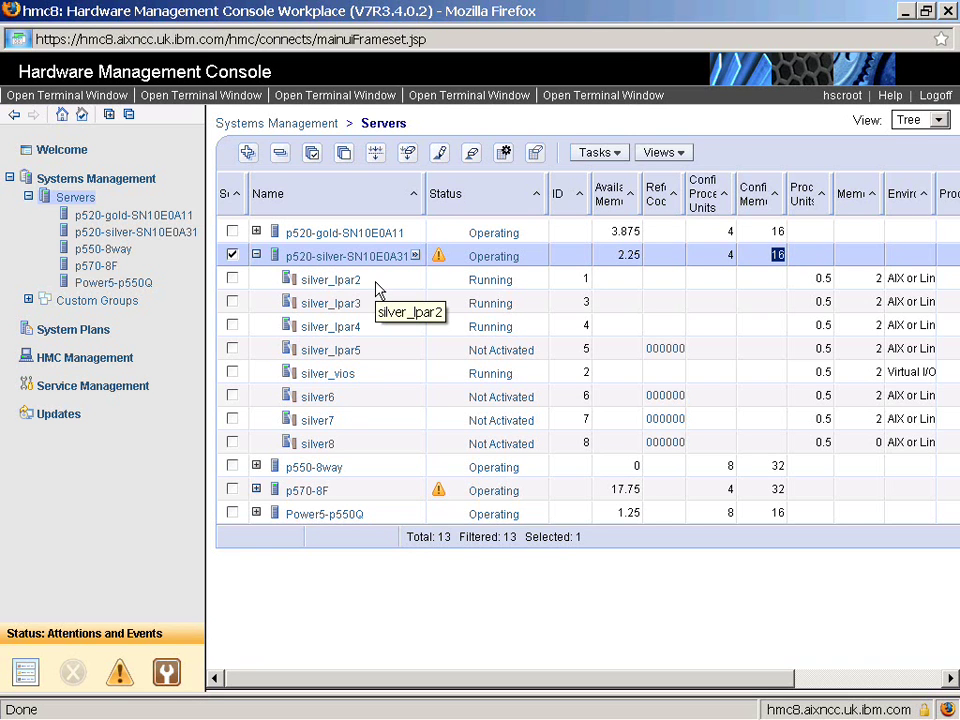
left_click_drag(580, 282, 600, 287)
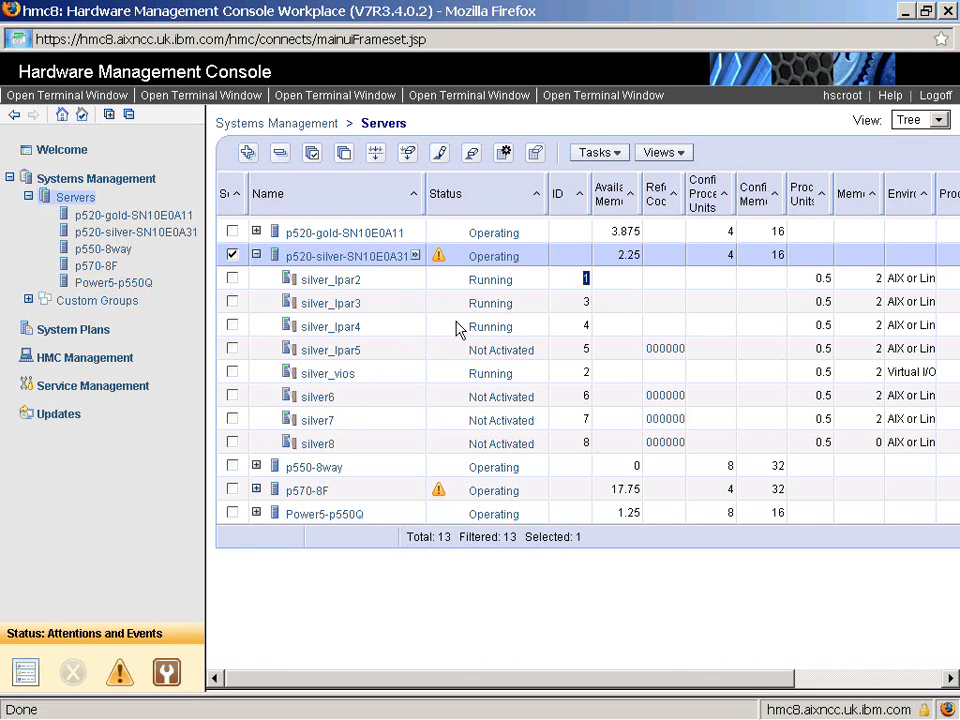
left_click(415, 257)
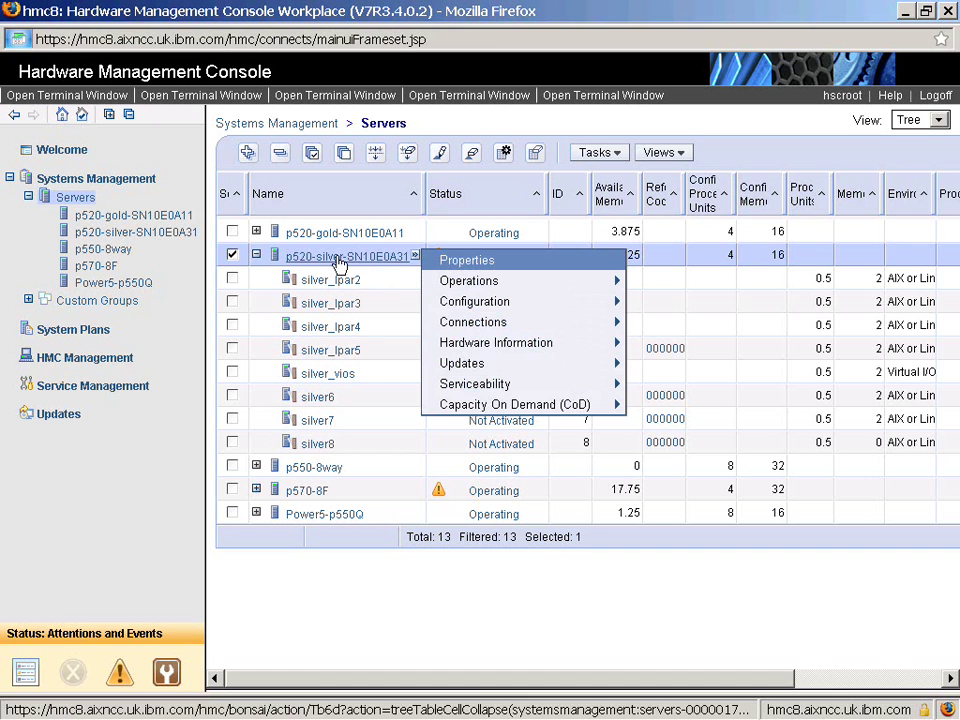
mouse_move(516, 306)
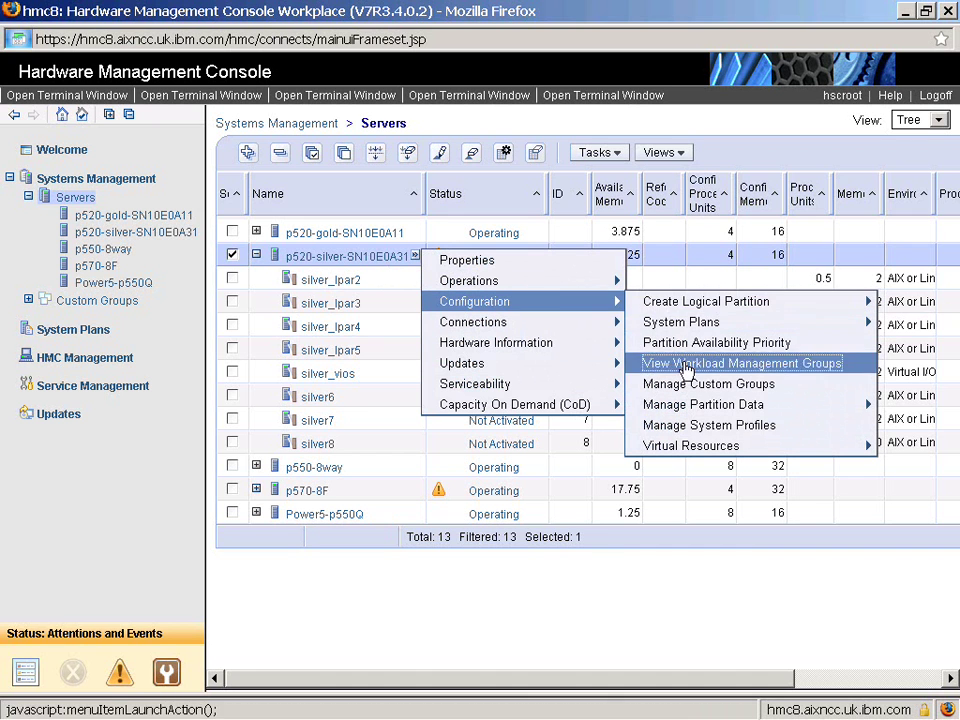
mouse_move(684, 450)
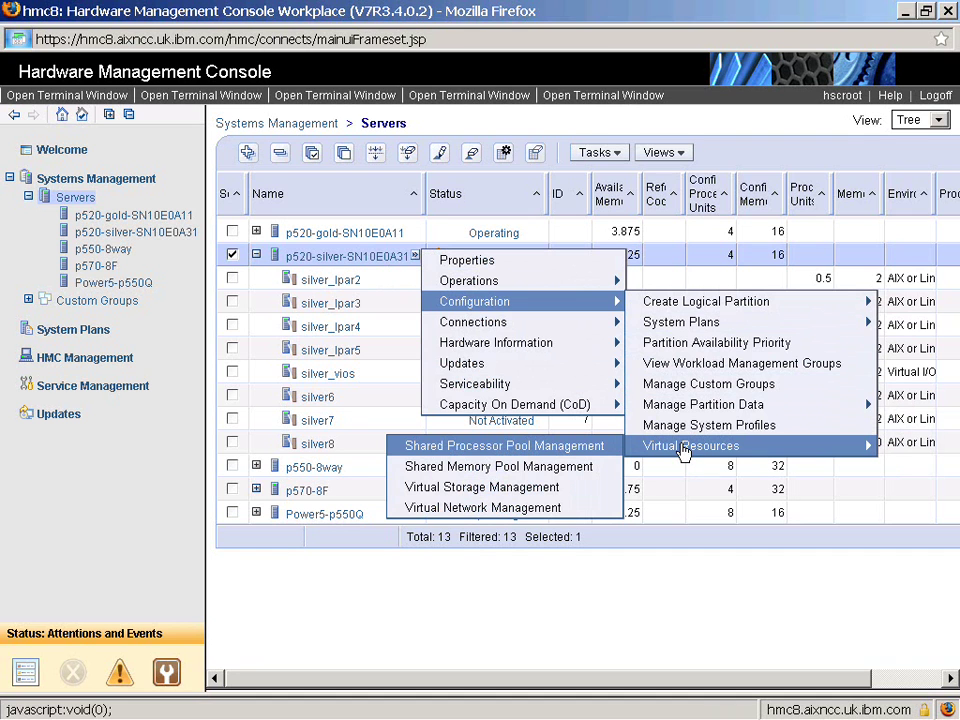
left_click(535, 470)
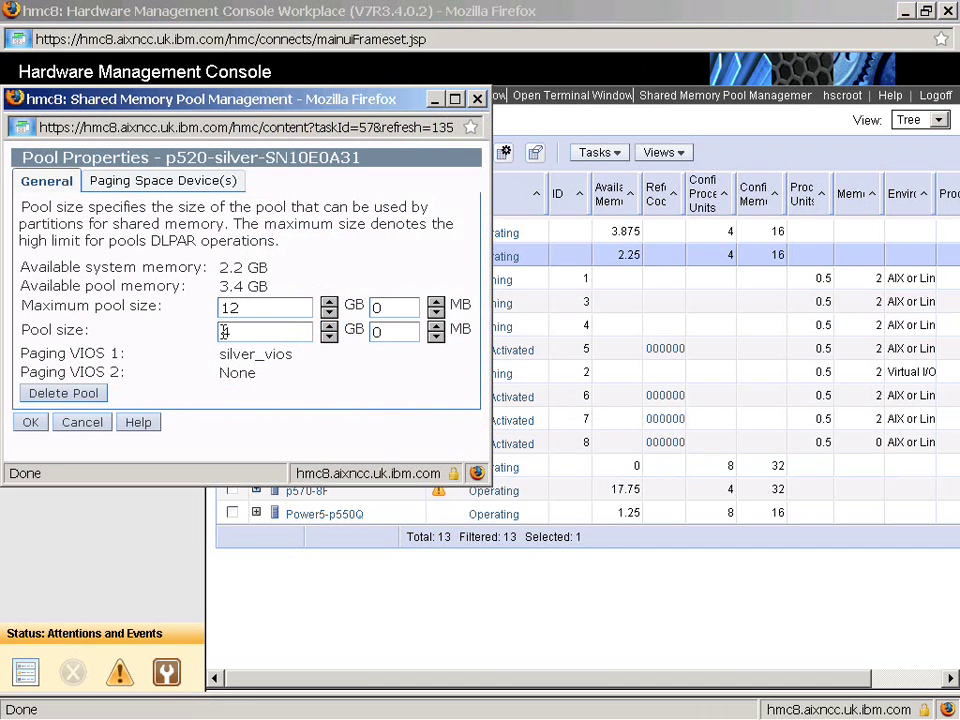
Step: Note pool size 4 and maximum 12, check the paging space devices, and cancel unchanged
double_click(266, 332)
left_click(243, 307)
double_click(243, 307)
left_click(158, 183)
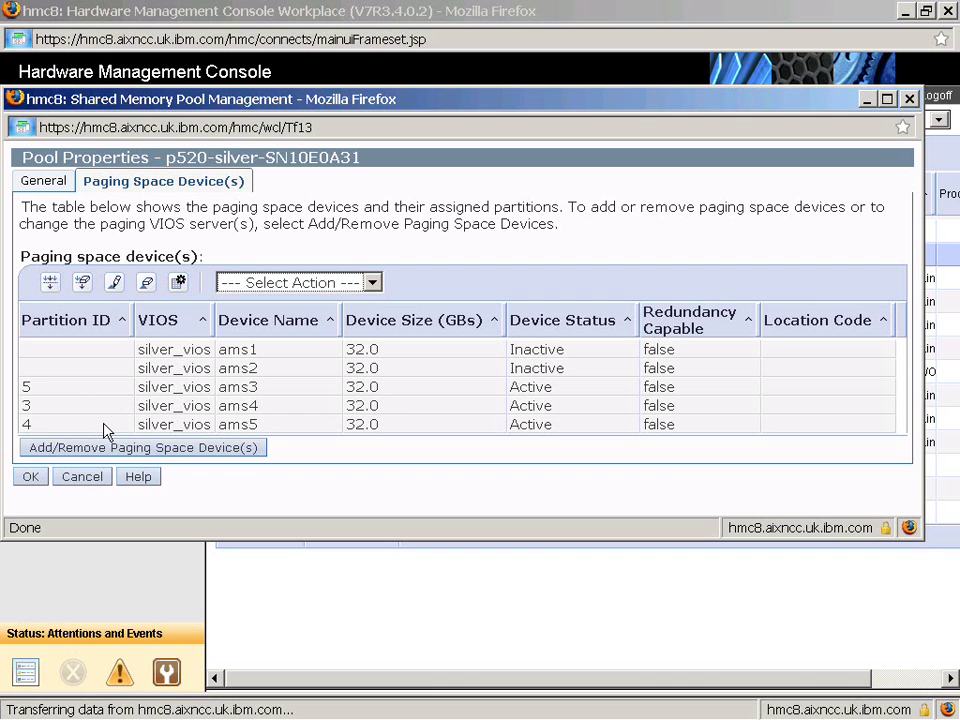
left_click(88, 478)
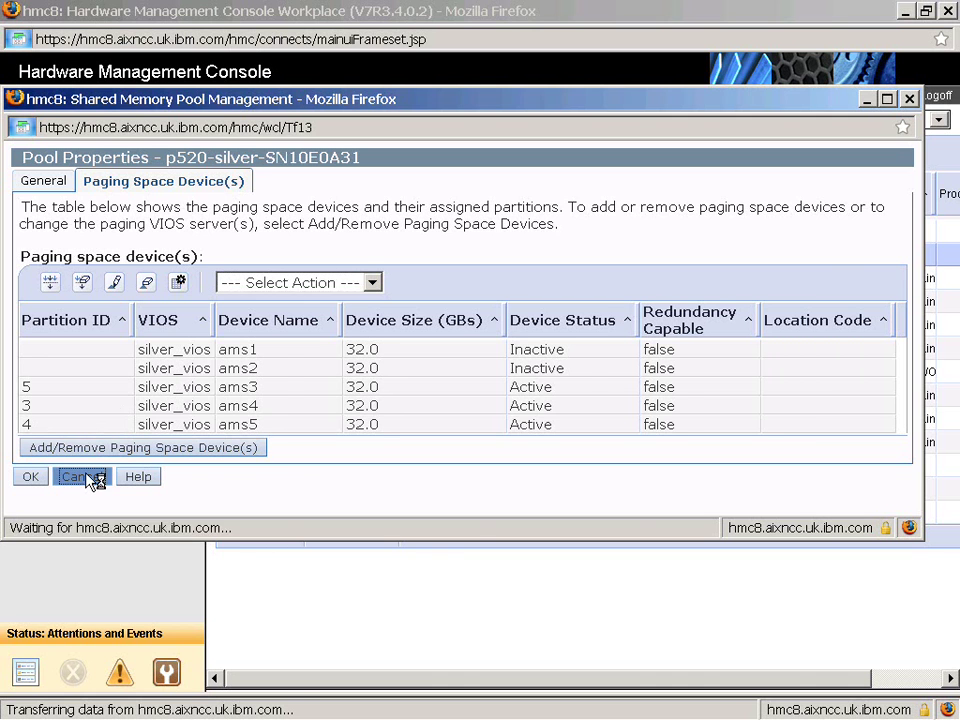
Step: Move the topas monitor into view and highlight silver_lpar3's and silver_vios1's 2.0 GB memory
left_click_drag(230, 70, 345, 152)
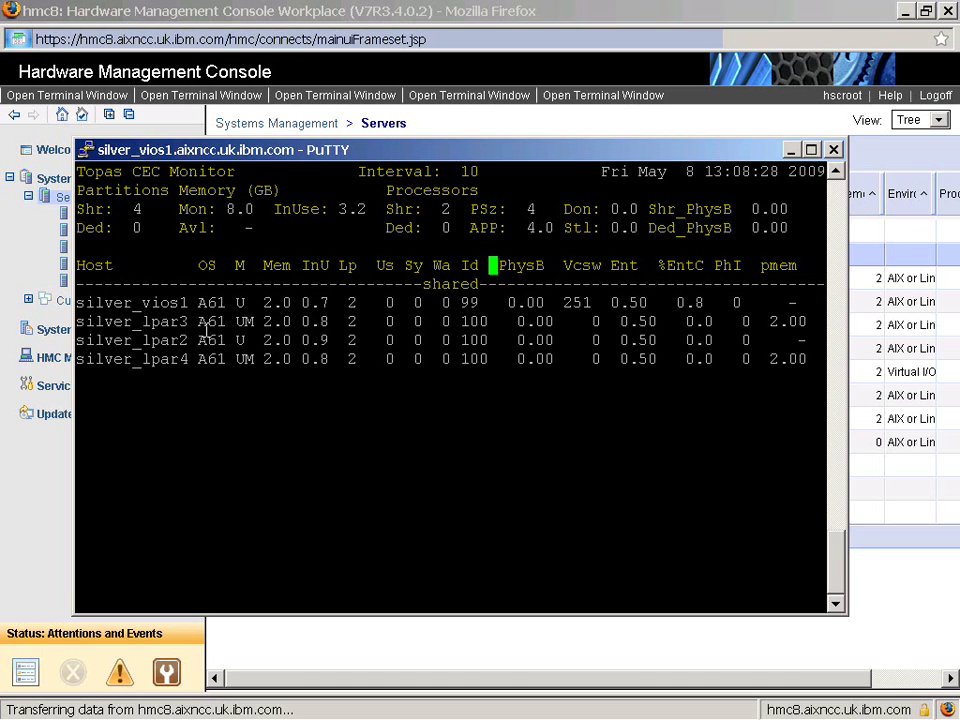
left_click_drag(141, 340, 198, 340)
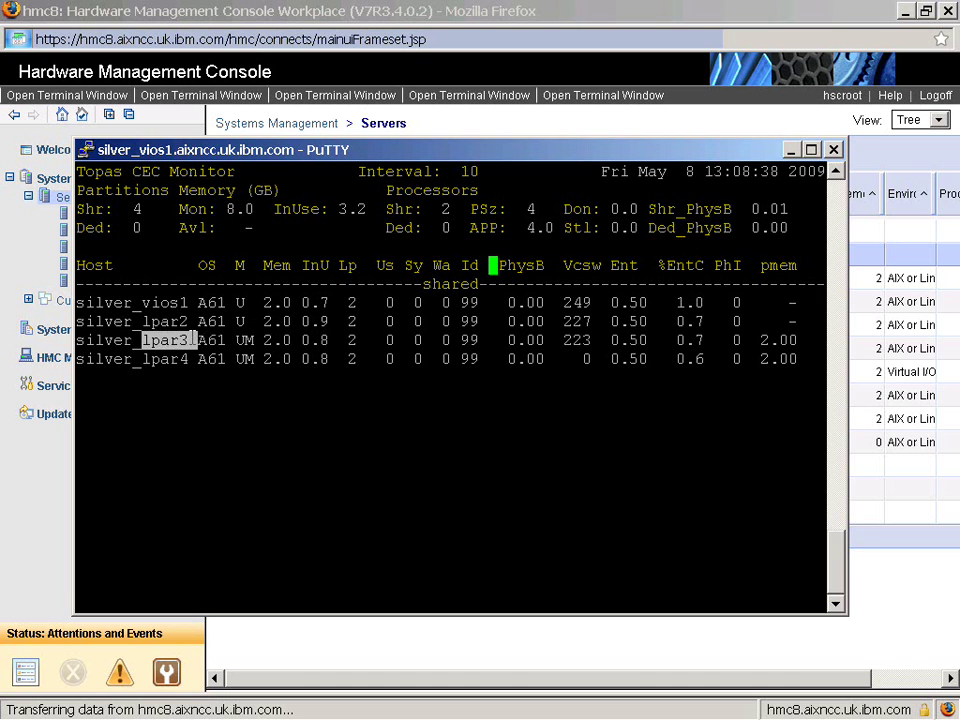
left_click_drag(257, 340, 298, 340)
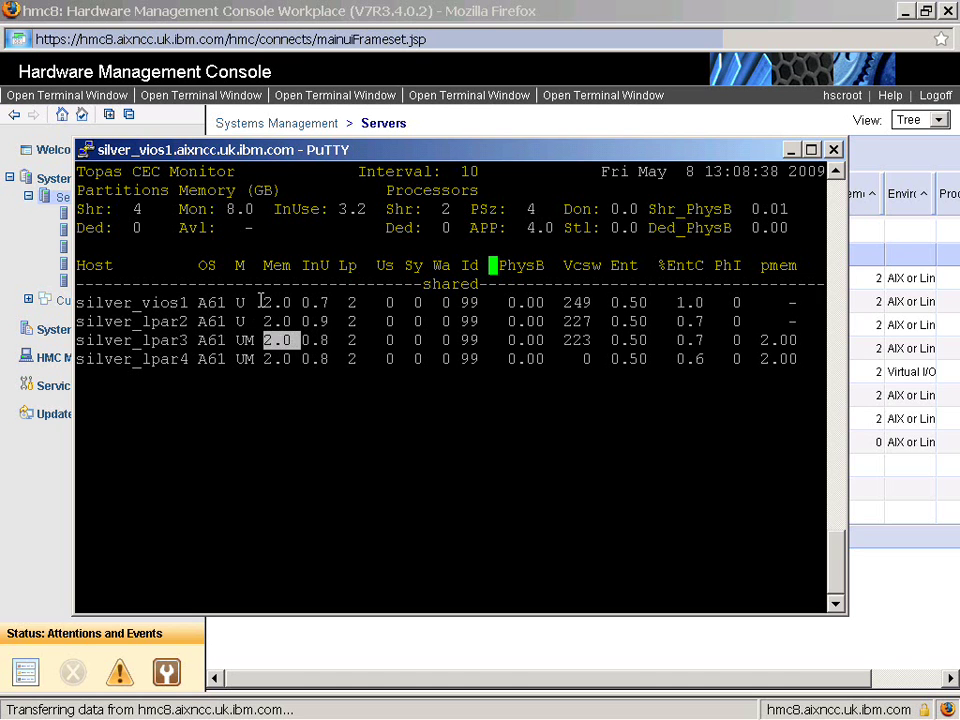
left_click_drag(257, 302, 296, 302)
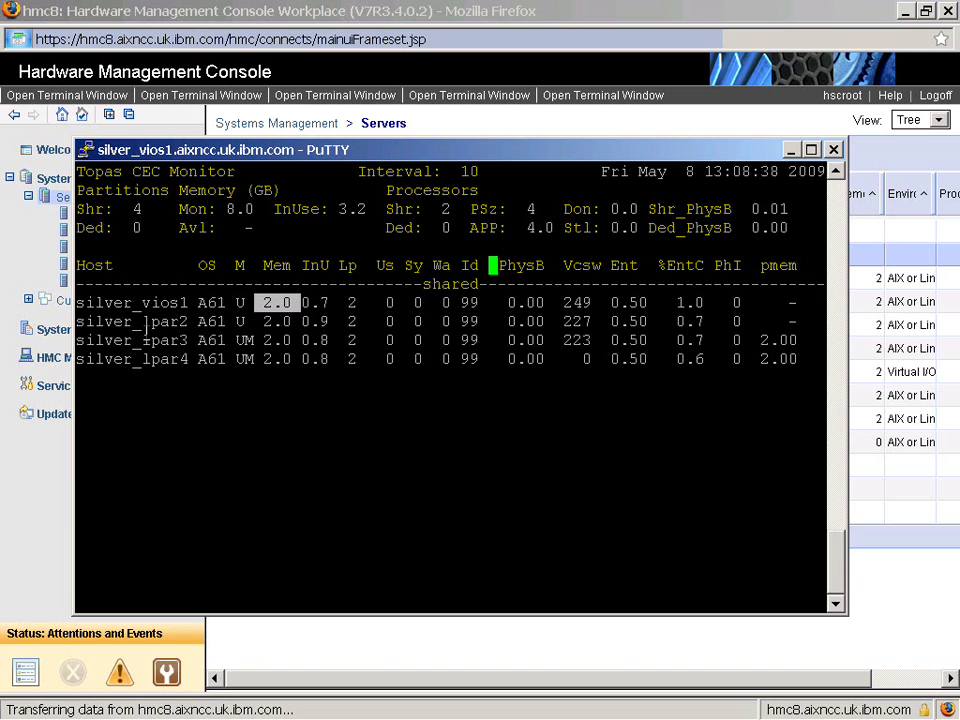
Step: Point out the empty pmem entries and the two shared-memory partition rows
left_click_drag(770, 302, 790, 318)
left_click(776, 321)
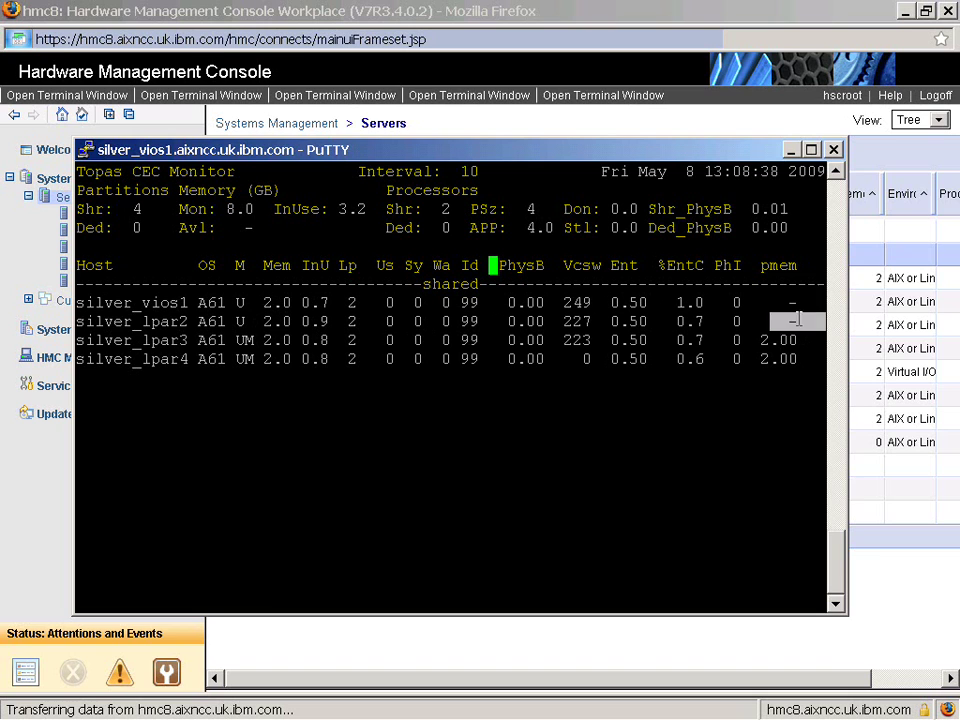
left_click(779, 305)
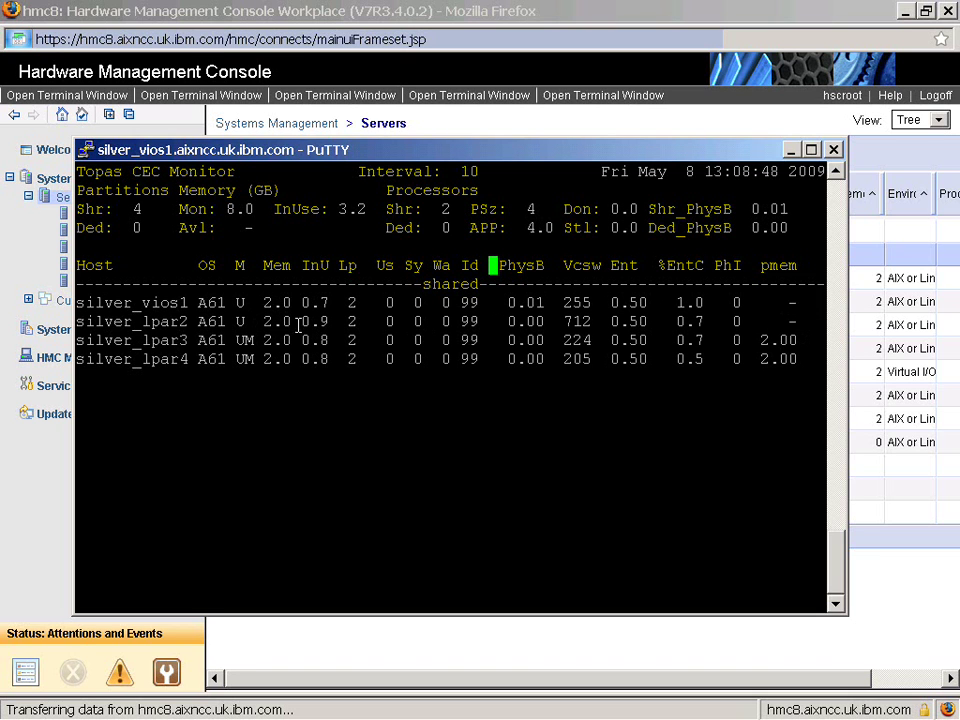
left_click_drag(264, 303, 290, 298)
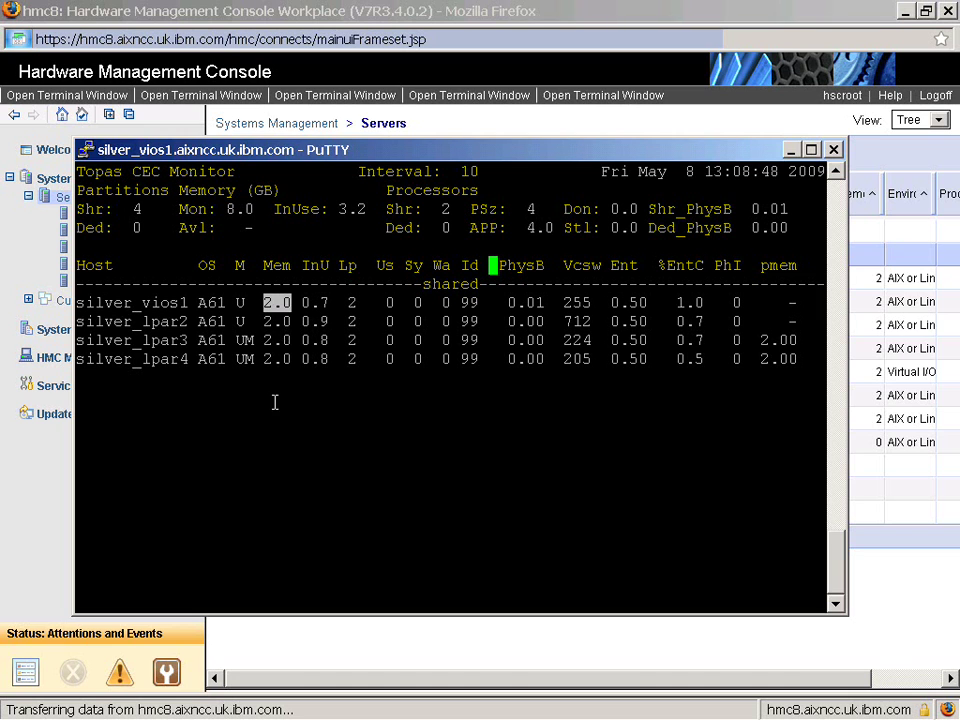
left_click_drag(190, 355, 172, 340)
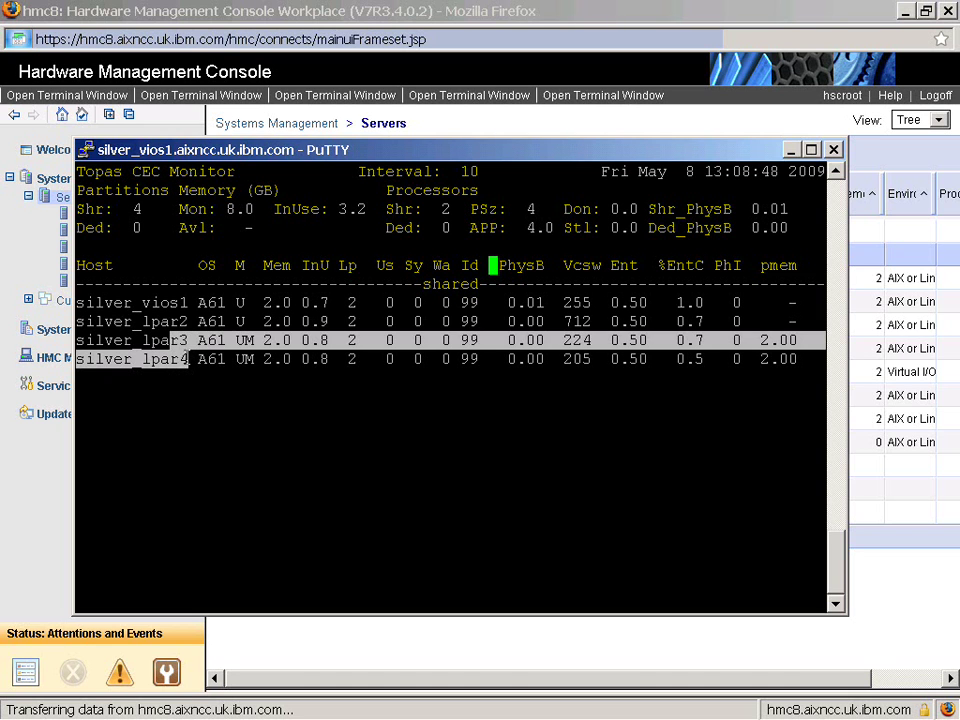
left_click(430, 356)
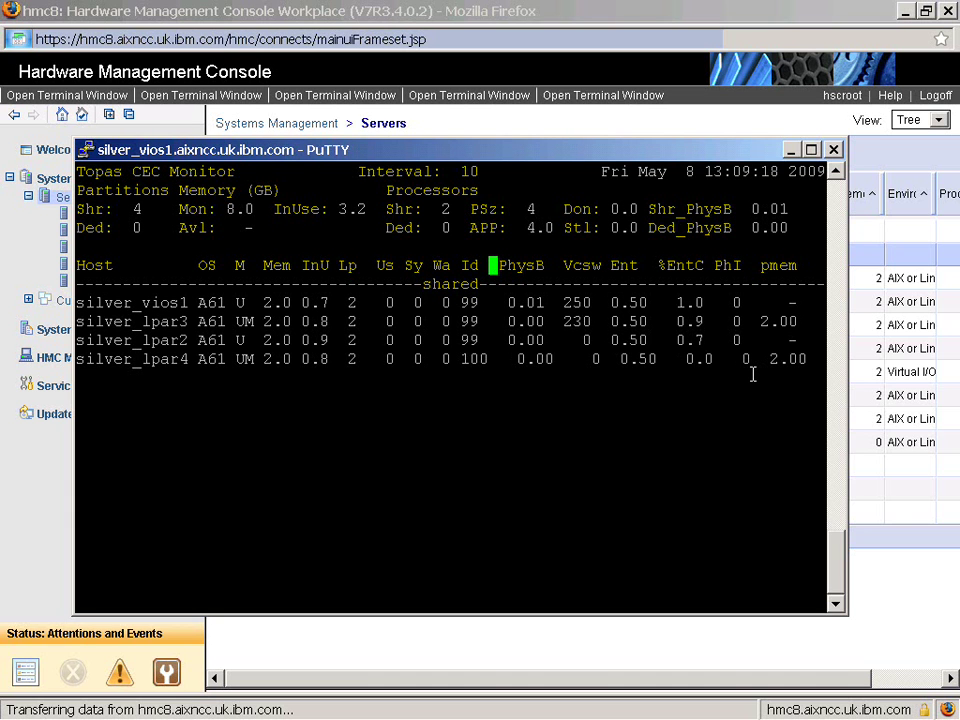
Step: Activate silver_lpar5 with its normal profile, then switch back to the silver_vios1 terminal
key("alt+Tab")
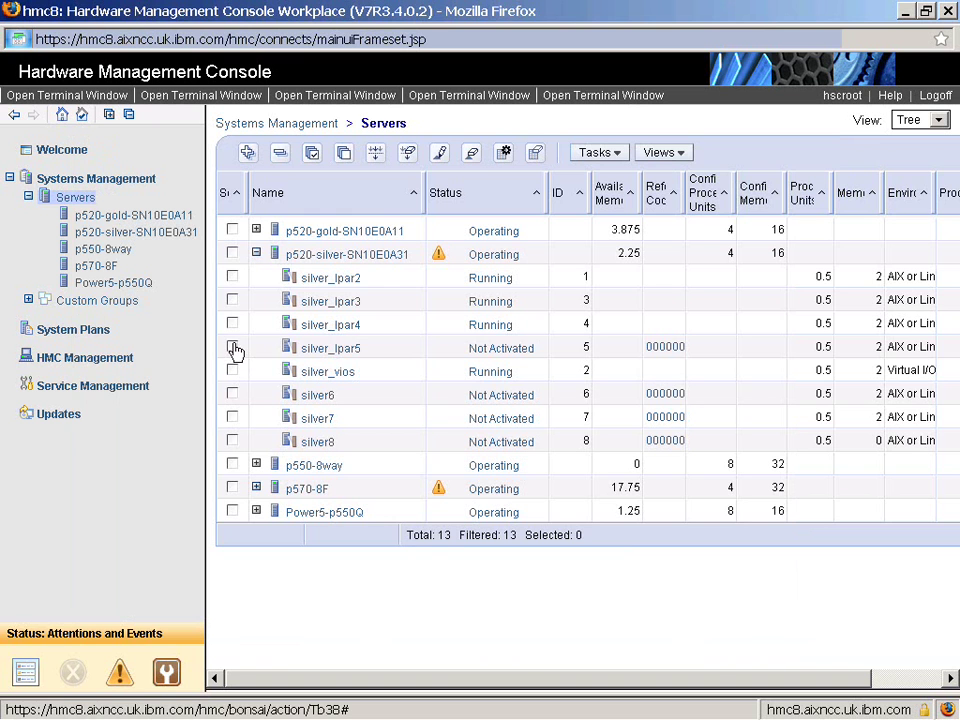
left_click(232, 347)
mouse_move(373, 355)
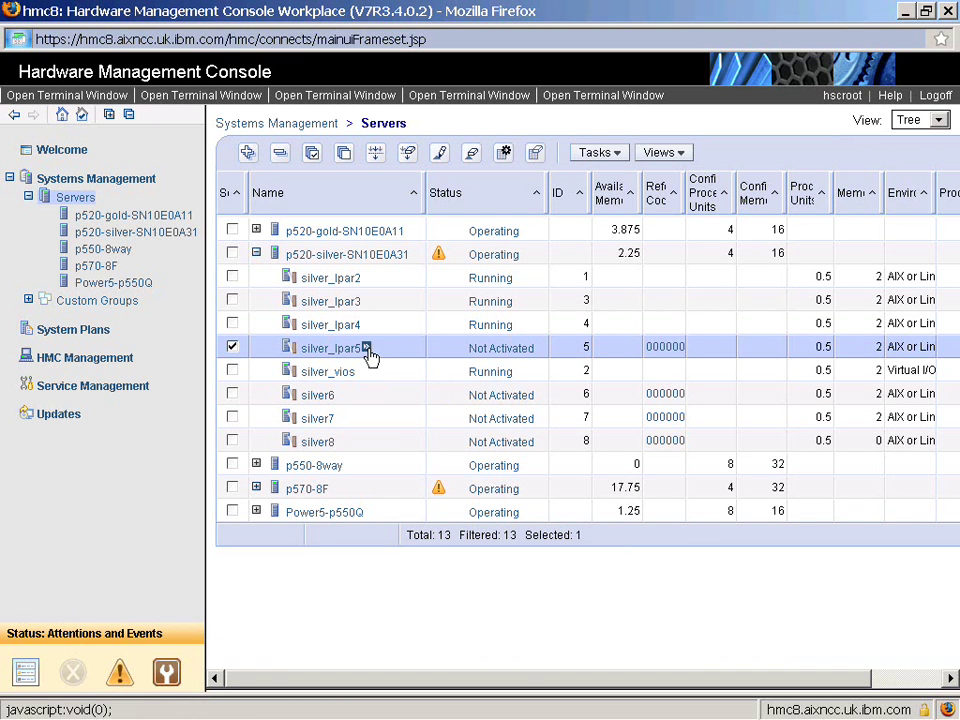
left_click(368, 350)
mouse_move(388, 397)
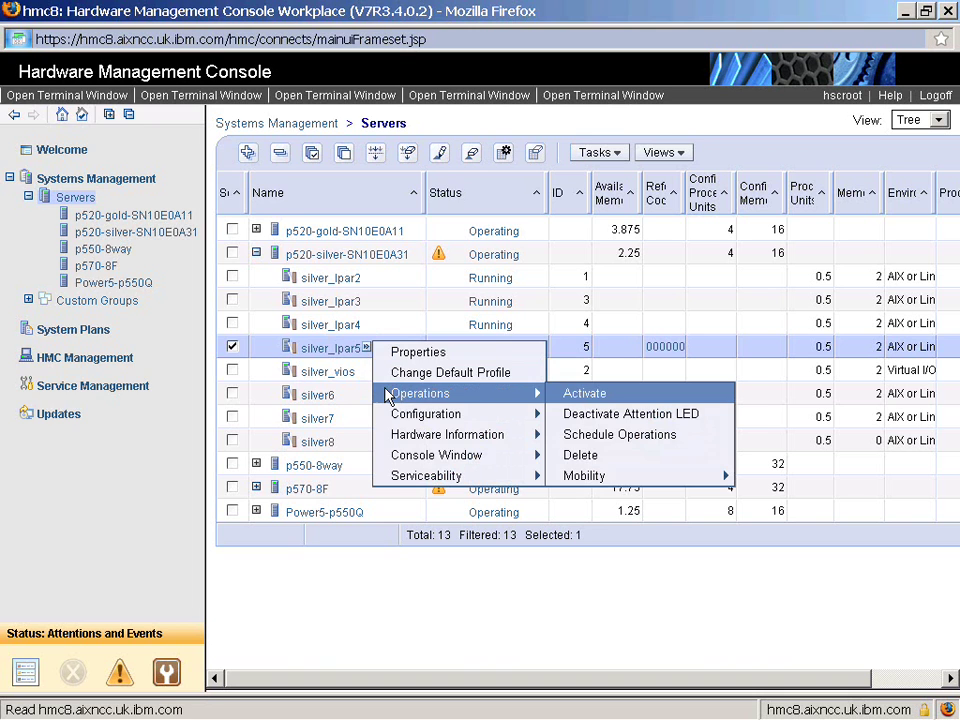
left_click(594, 393)
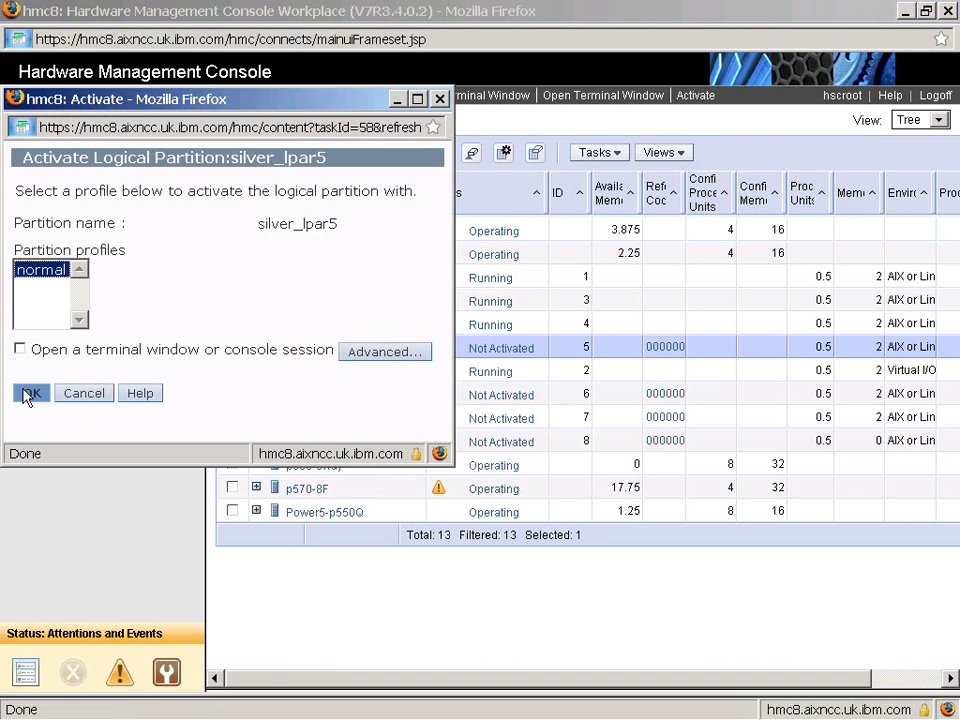
left_click(33, 394)
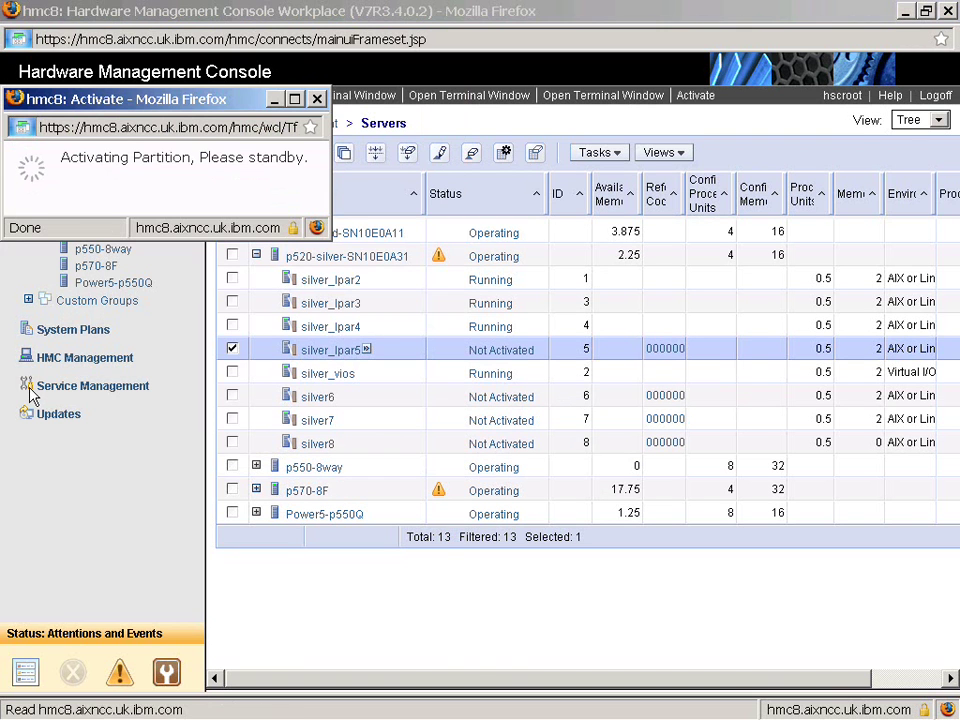
key("alt+Tab")
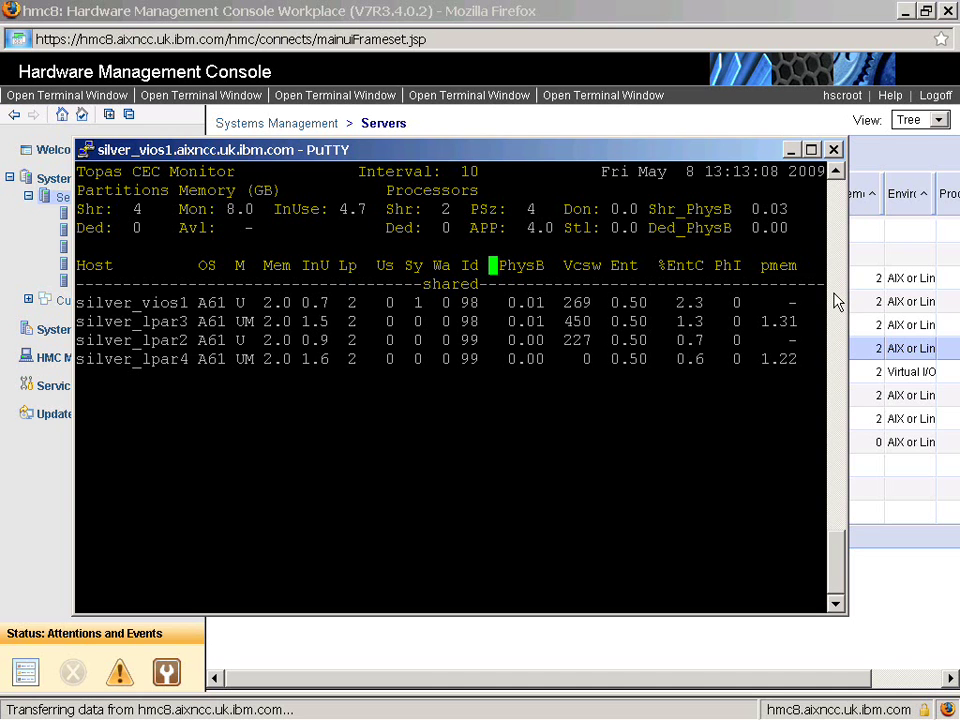
Step: Restart topas -C and point out the new silver_lpar5 row and silver_lpar4's idle percentage
key("q")
key("Return")
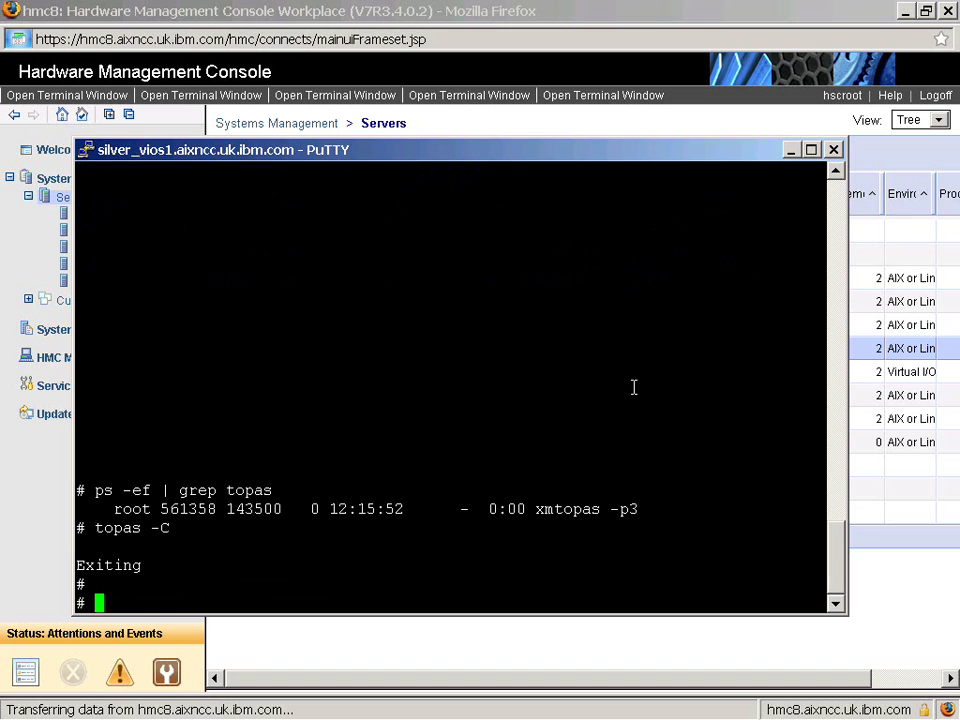
type("topa")
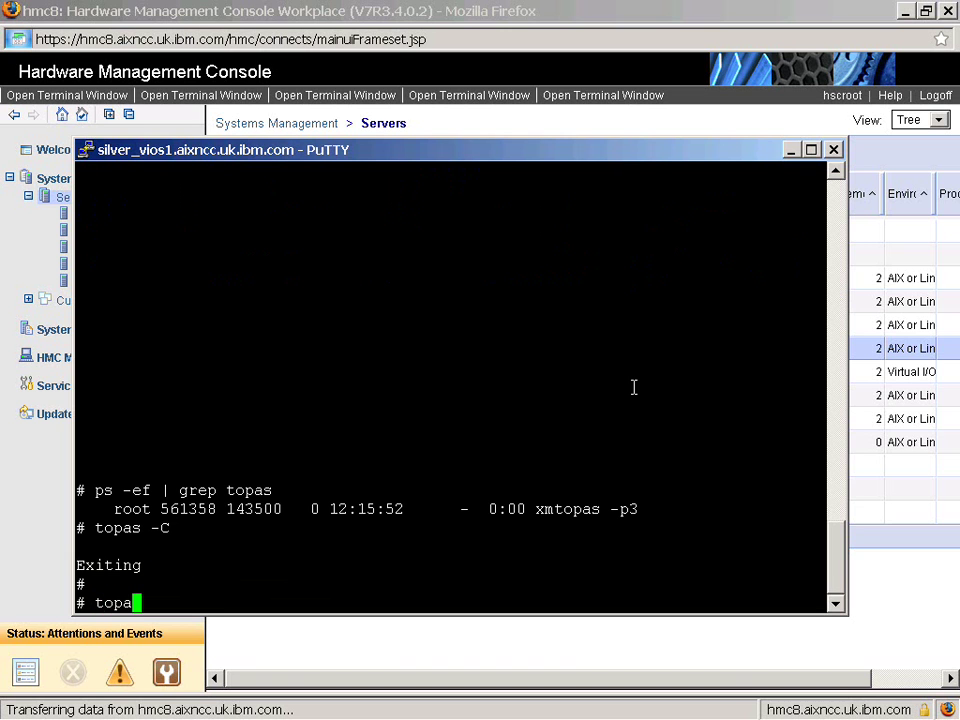
type("s -C")
key("Return")
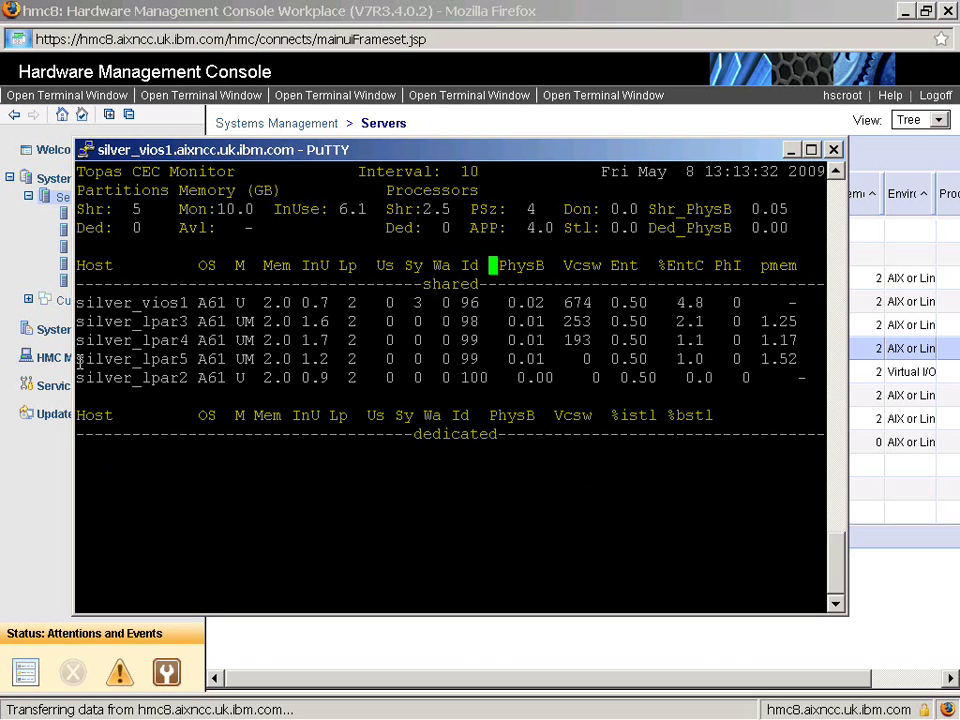
left_click_drag(76, 359, 185, 358)
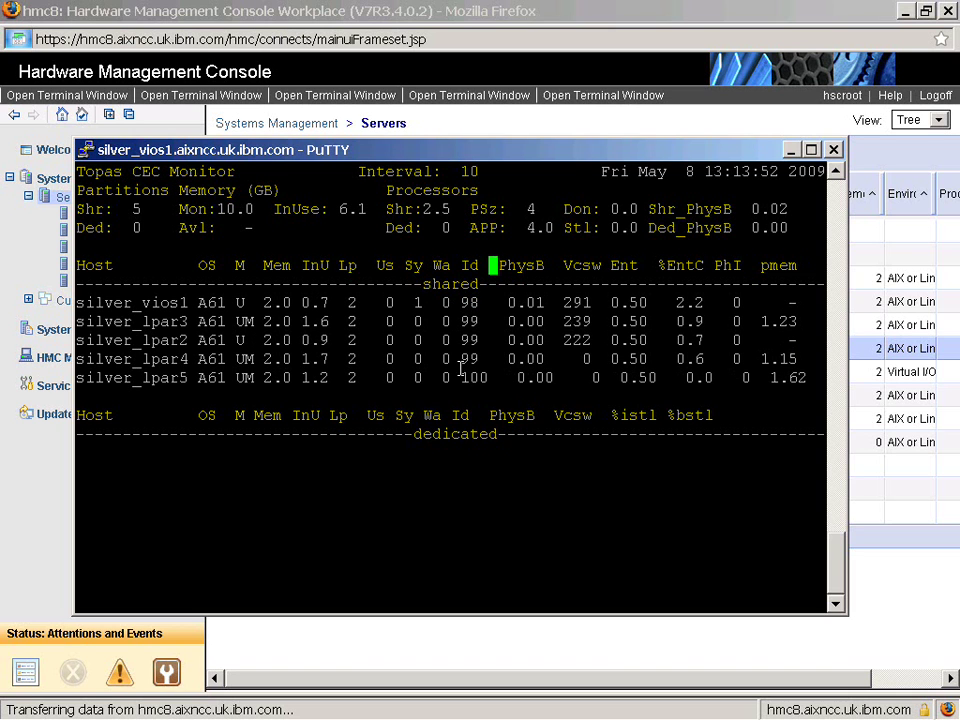
double_click(468, 359)
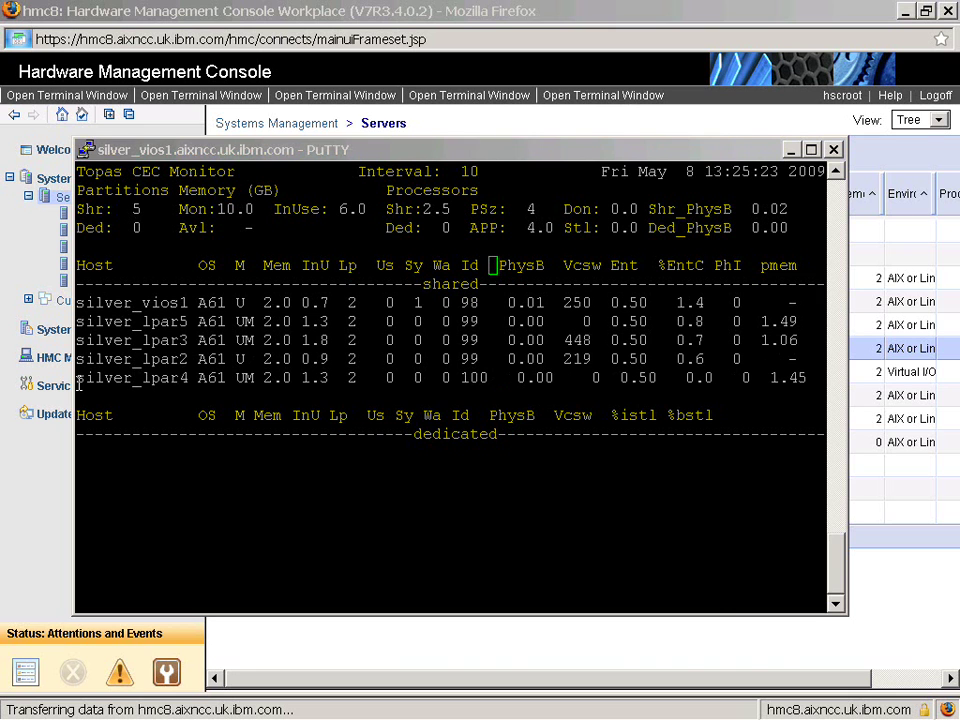
left_click_drag(78, 378, 815, 380)
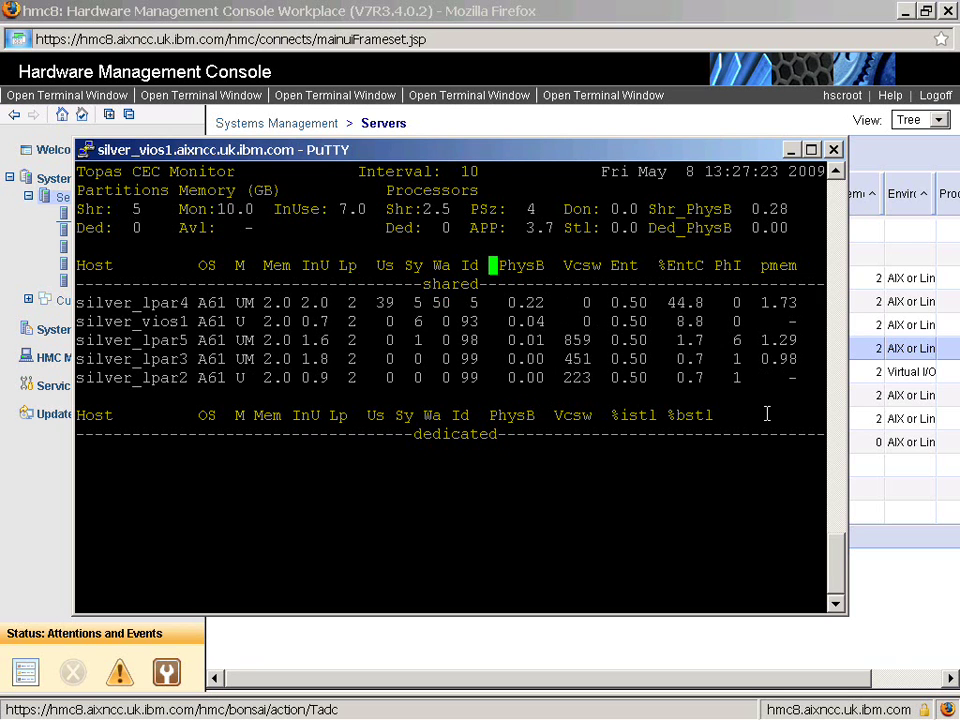
left_click_drag(808, 303, 760, 302)
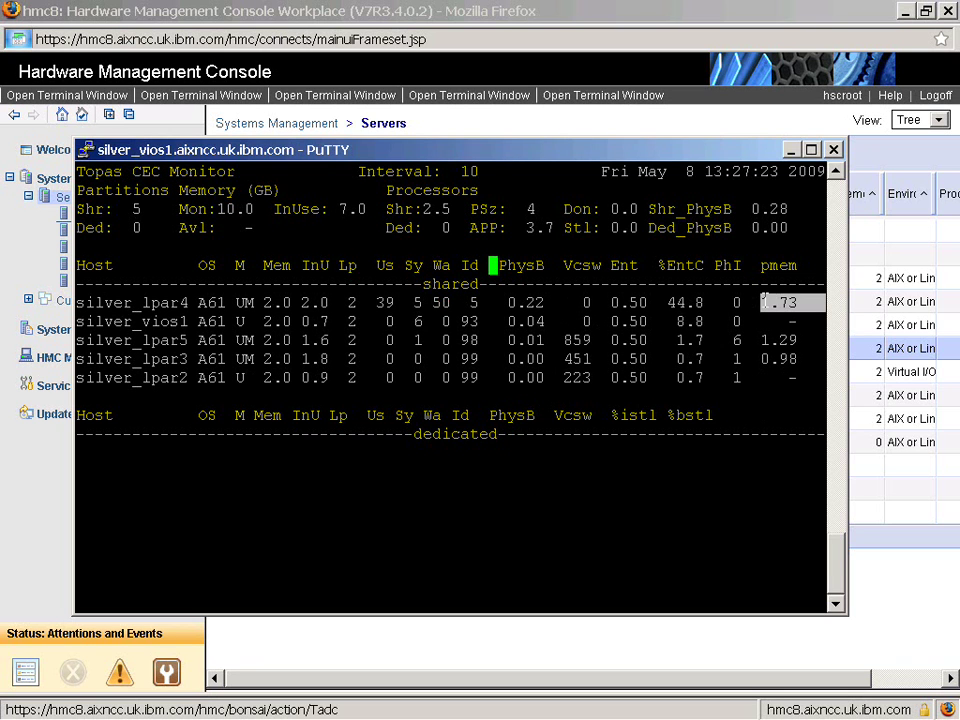
left_click_drag(822, 358, 760, 340)
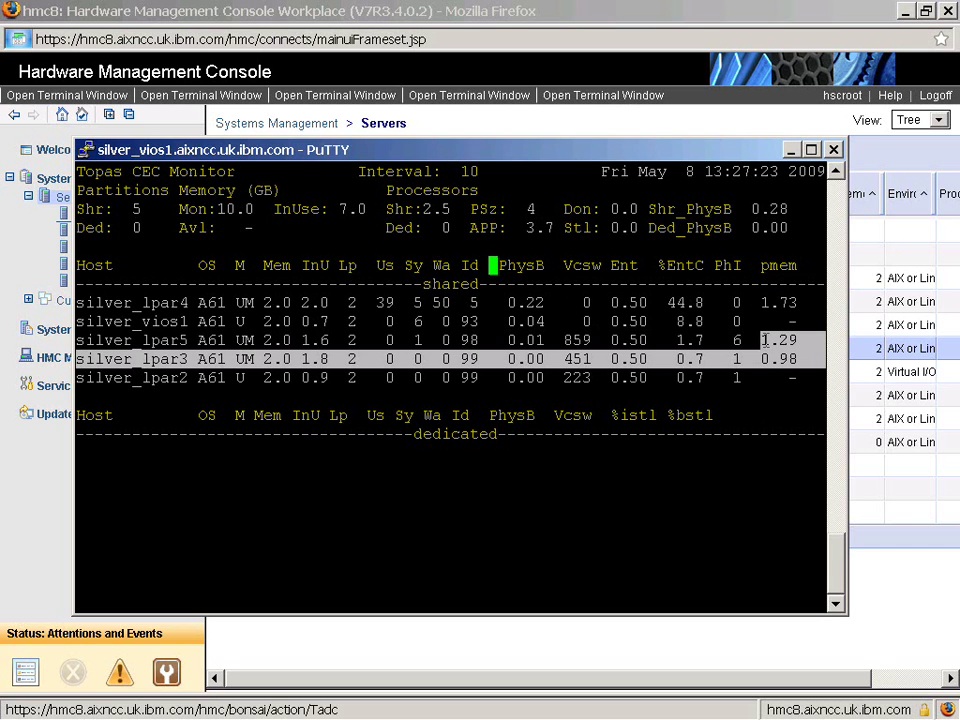
left_click(776, 392)
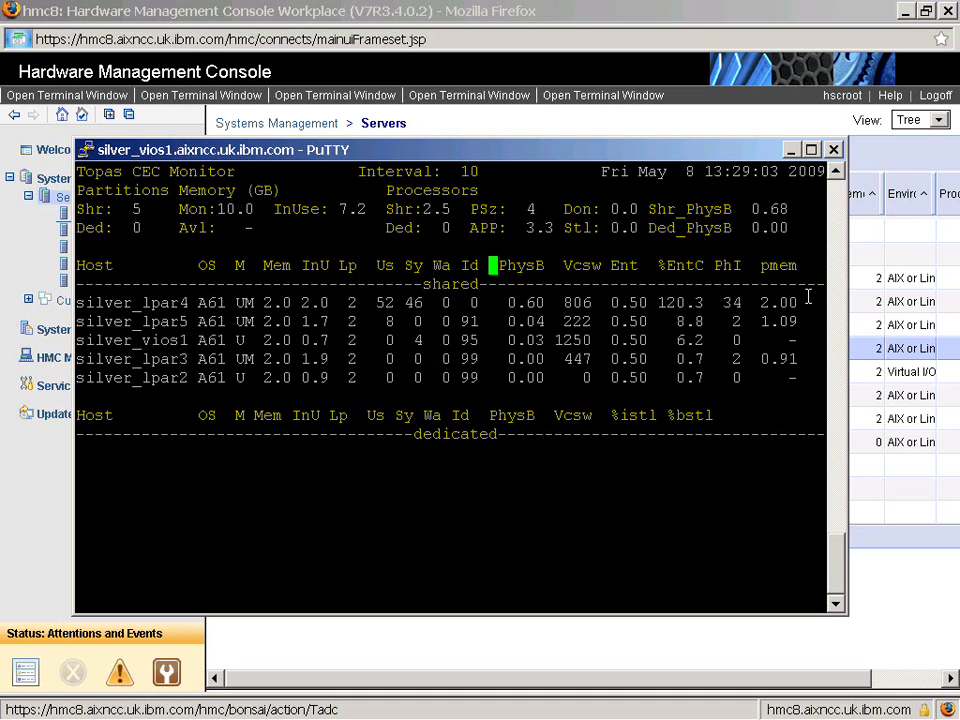
Step: Point out silver_lpar4's pmem at 2.00 and 2.0 GB memory, then switch to its vmstat terminal
left_click_drag(808, 296, 758, 302)
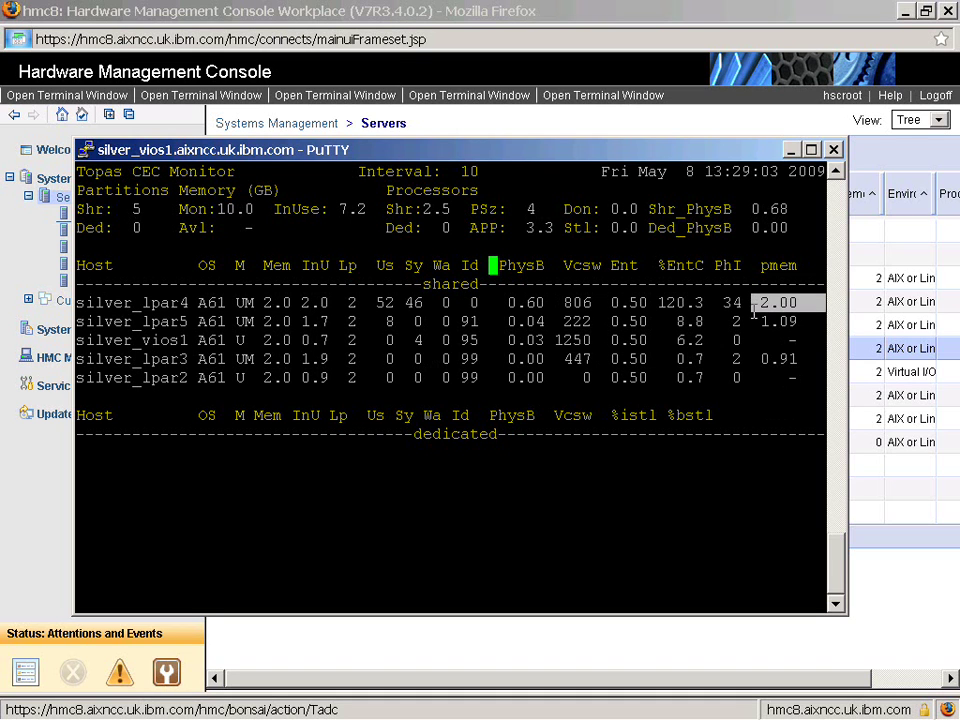
left_click(263, 302)
left_click_drag(263, 302, 298, 303)
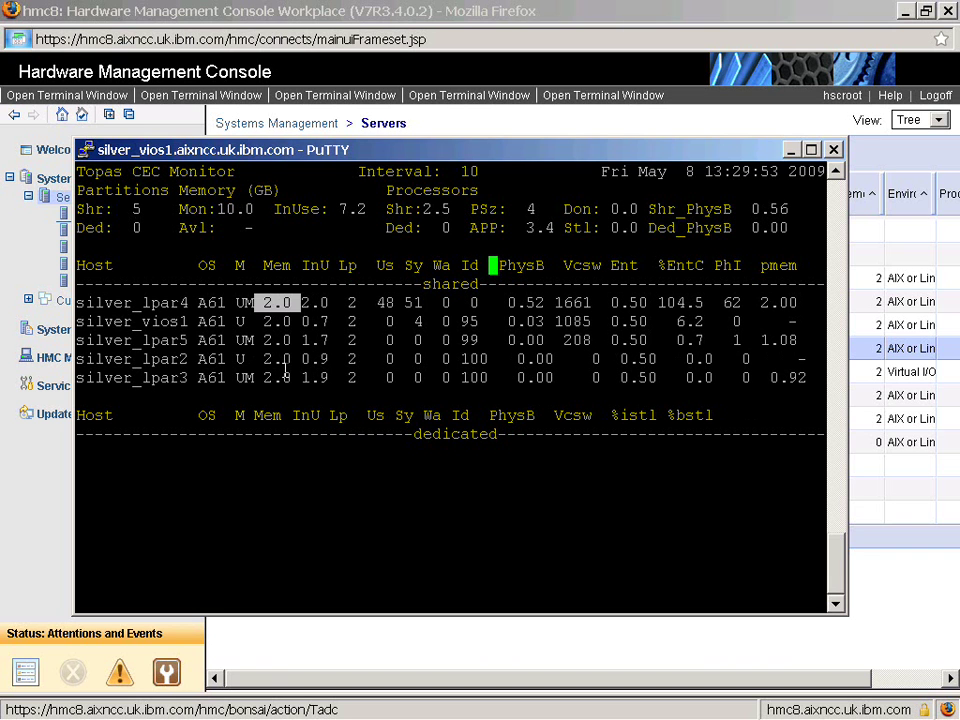
key("alt+Tab")
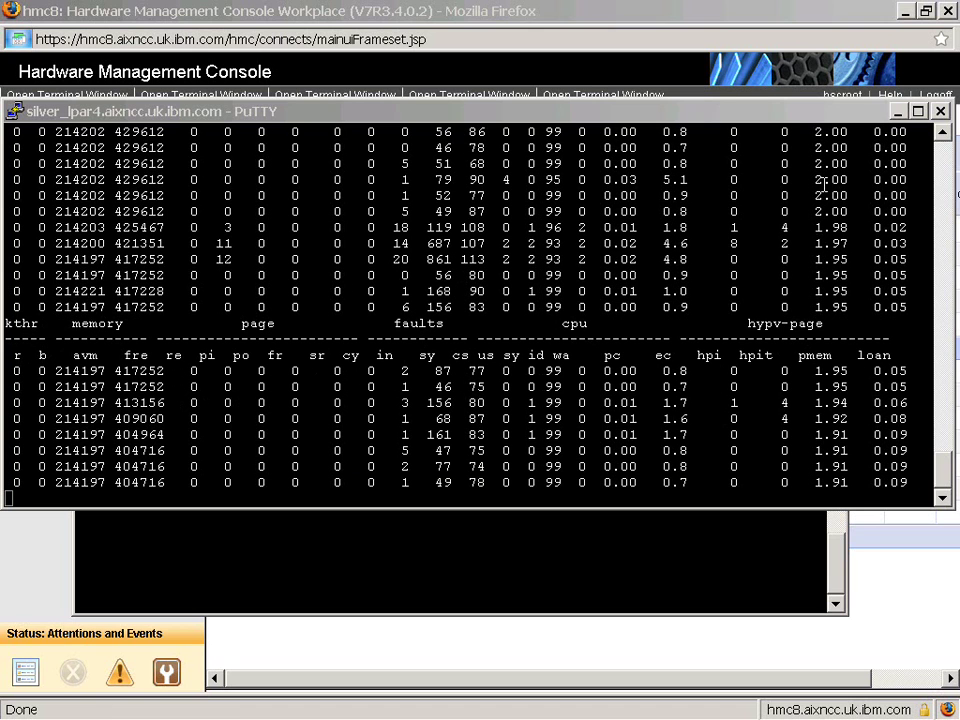
Step: Track silver_lpar4's pmem dropping from 2.00 to 1.98 and loan rising to 0.14, then return to silver_vios1
left_click_drag(806, 165, 861, 170)
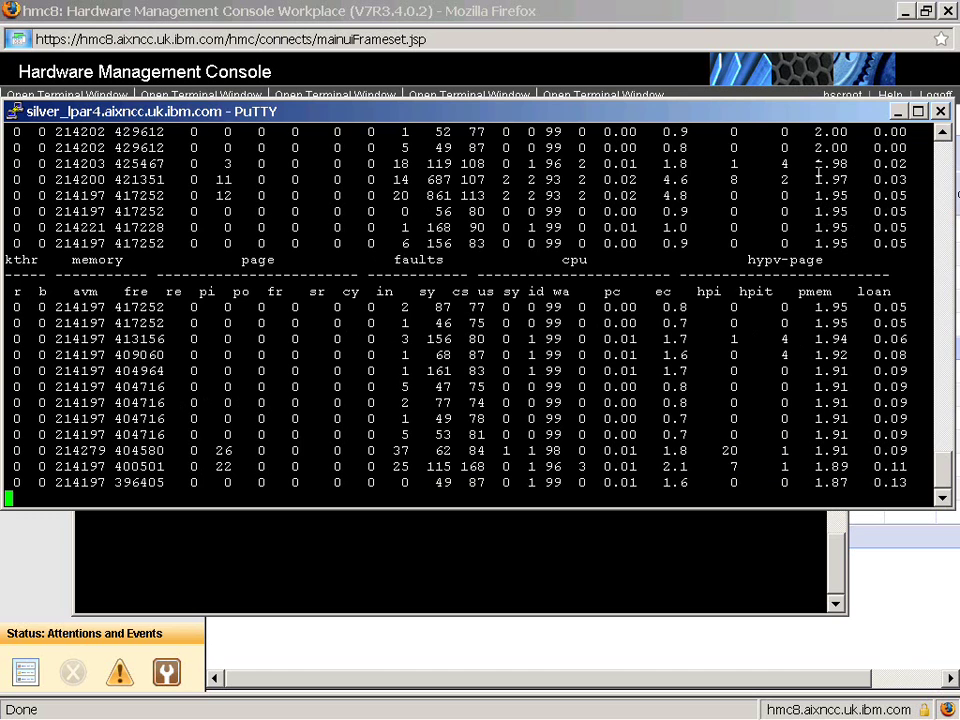
left_click_drag(808, 148, 912, 152)
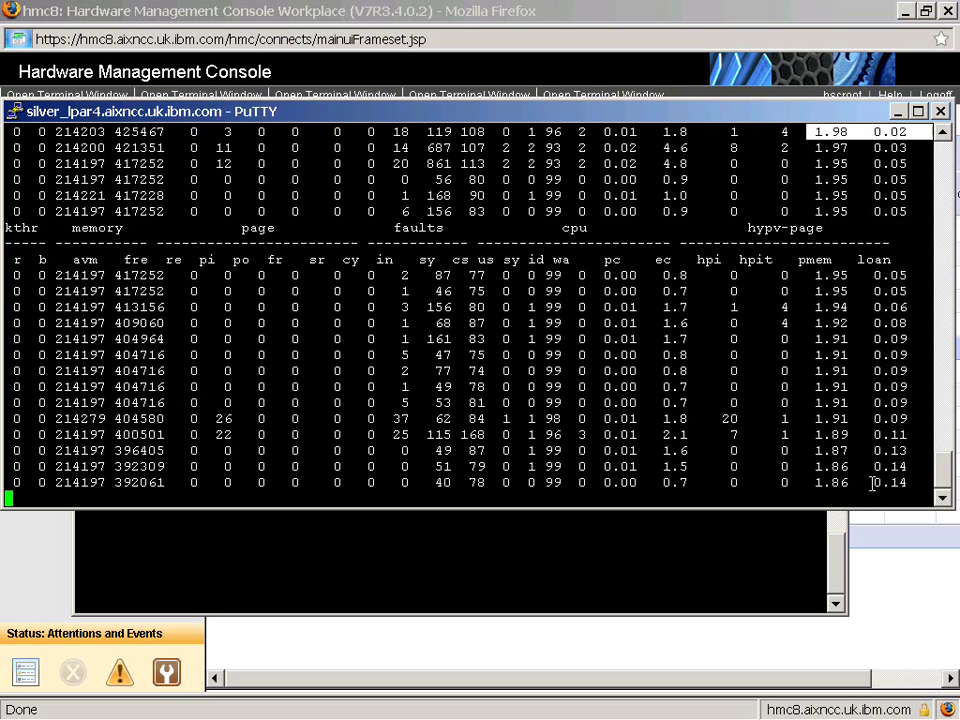
left_click_drag(872, 483, 820, 480)
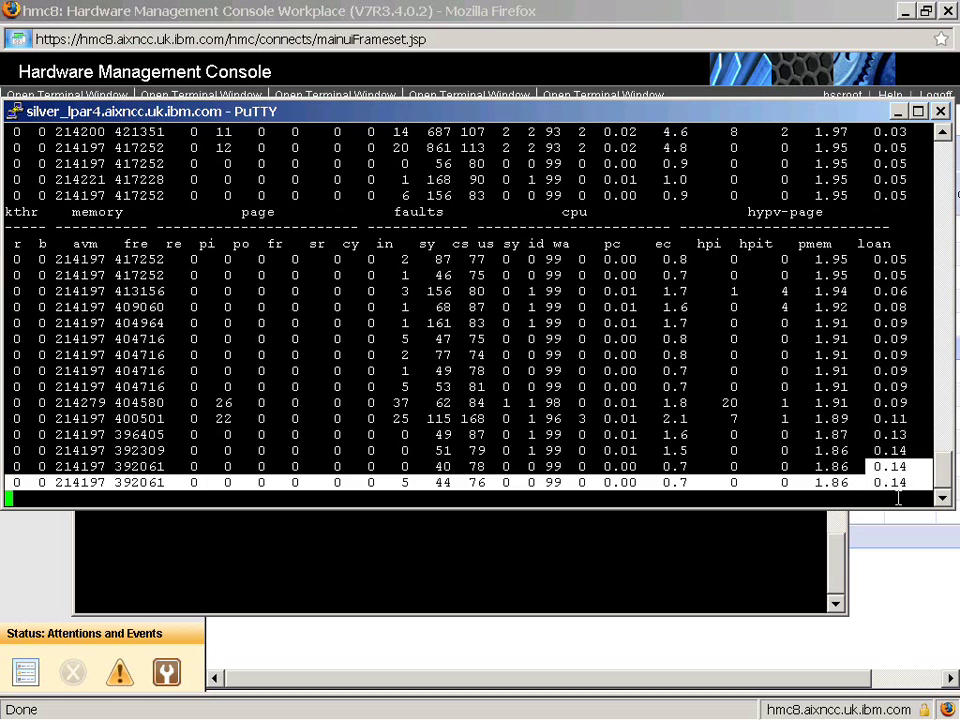
left_click(836, 482)
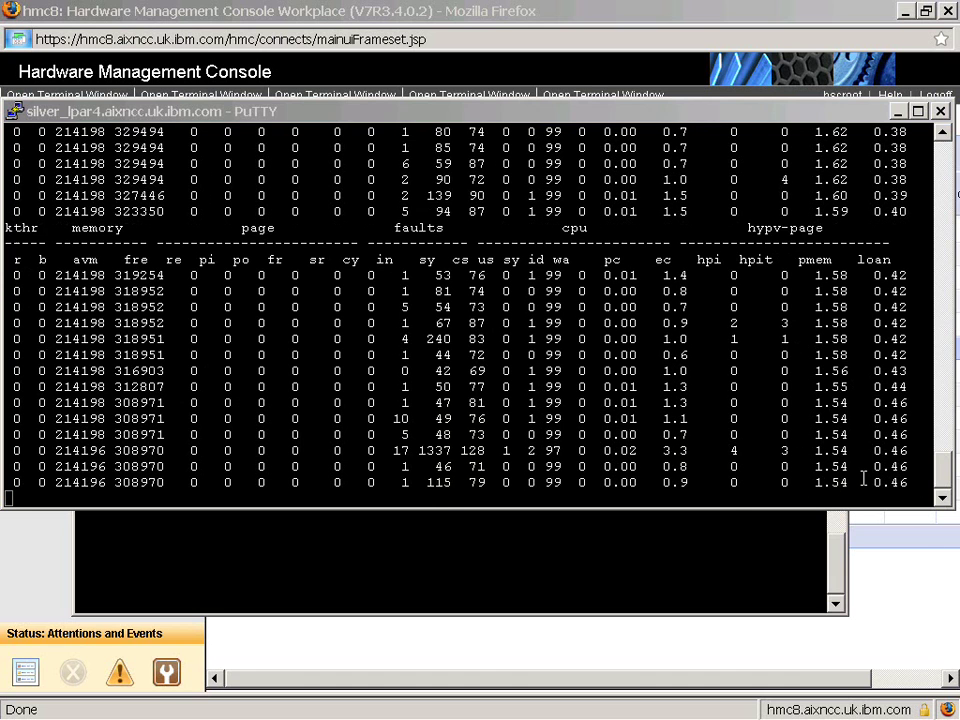
left_click_drag(896, 484, 828, 483)
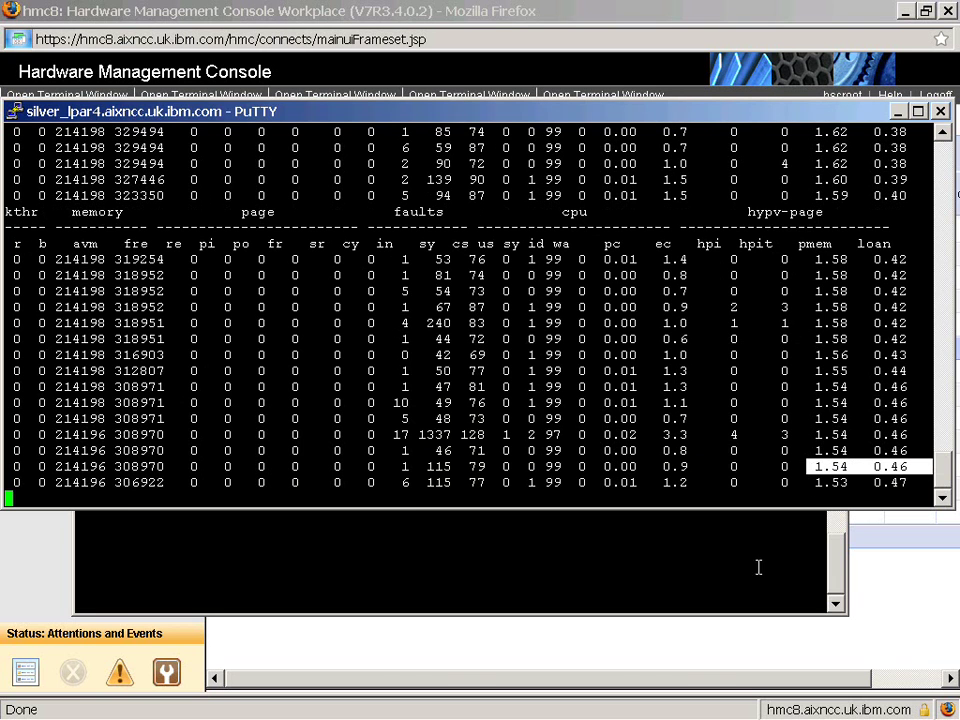
left_click(566, 546)
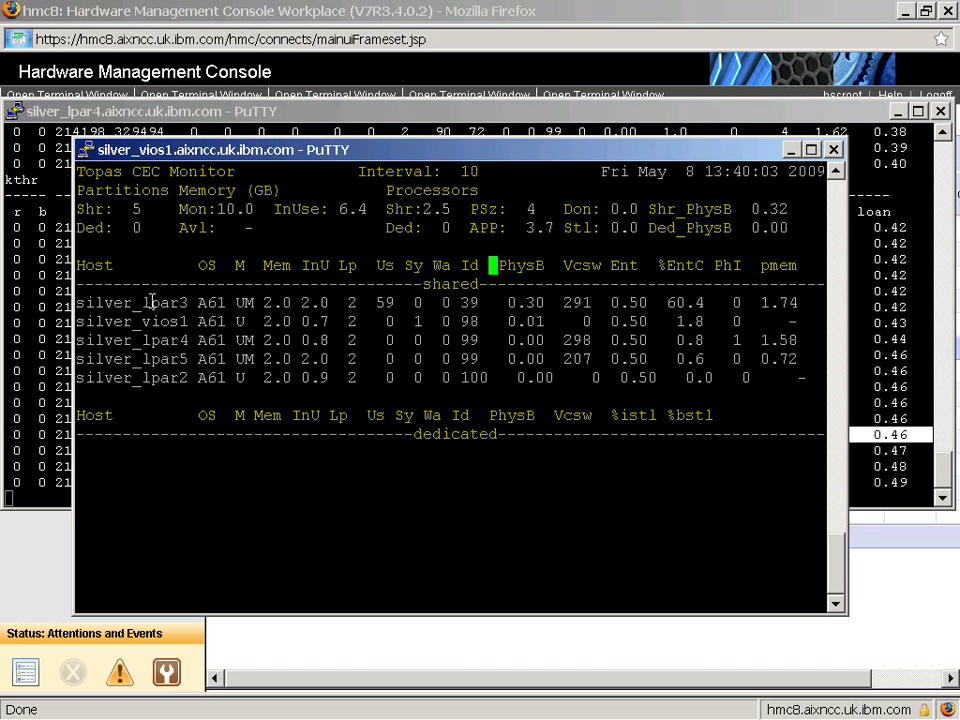
left_click_drag(380, 305, 505, 302)
left_click(508, 377)
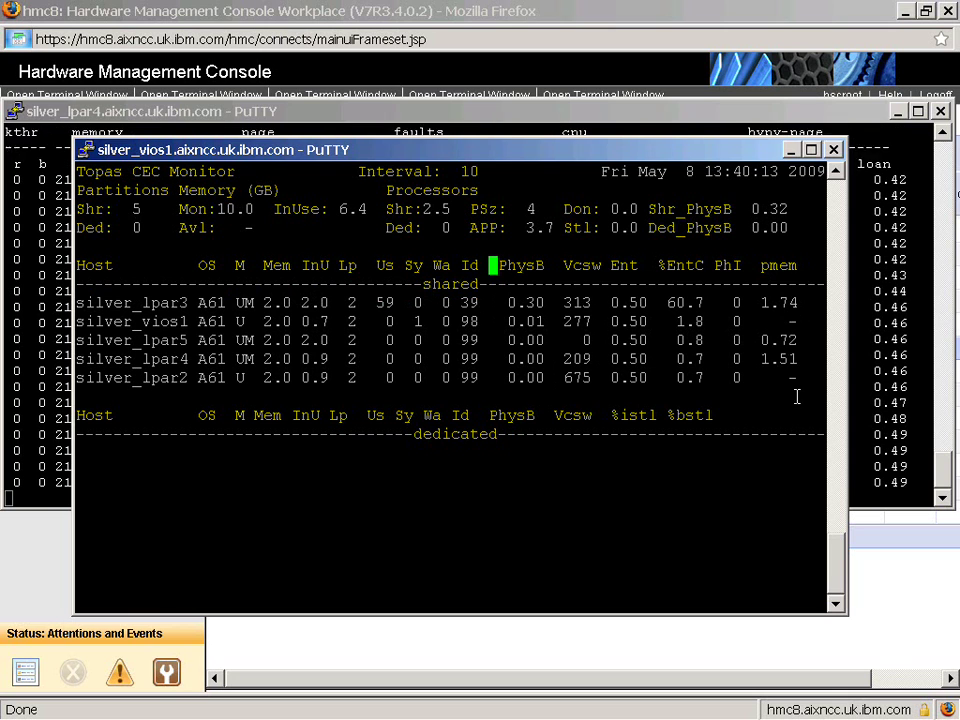